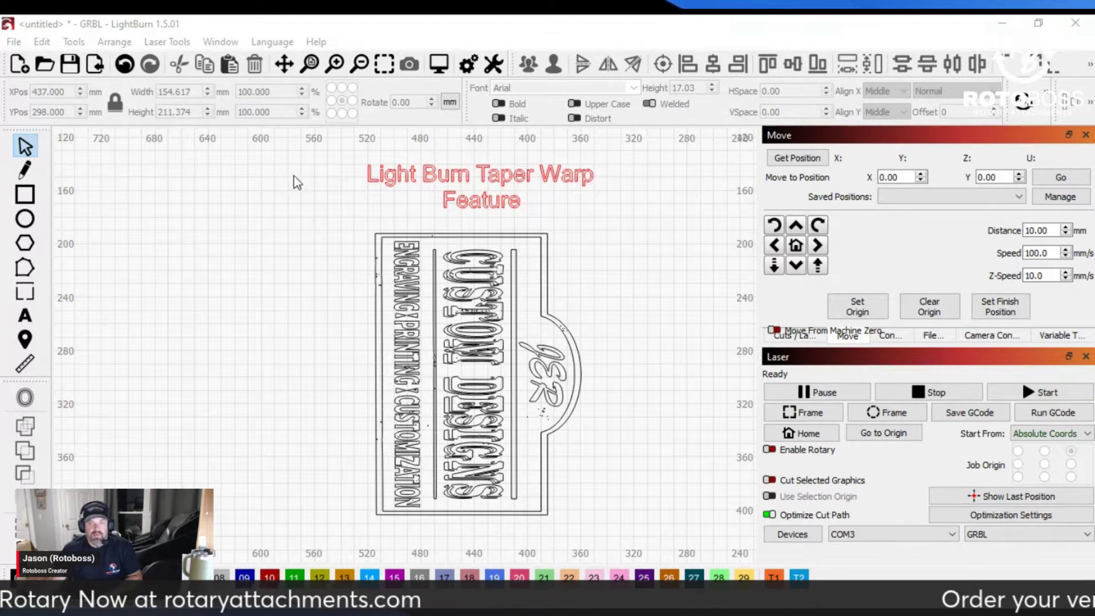
# Marquee-select the whole sign, try dragging a taper-warp handle, then return to the Select tool.
pyautogui.moveTo(607, 221); pyautogui.dragTo(349, 528)
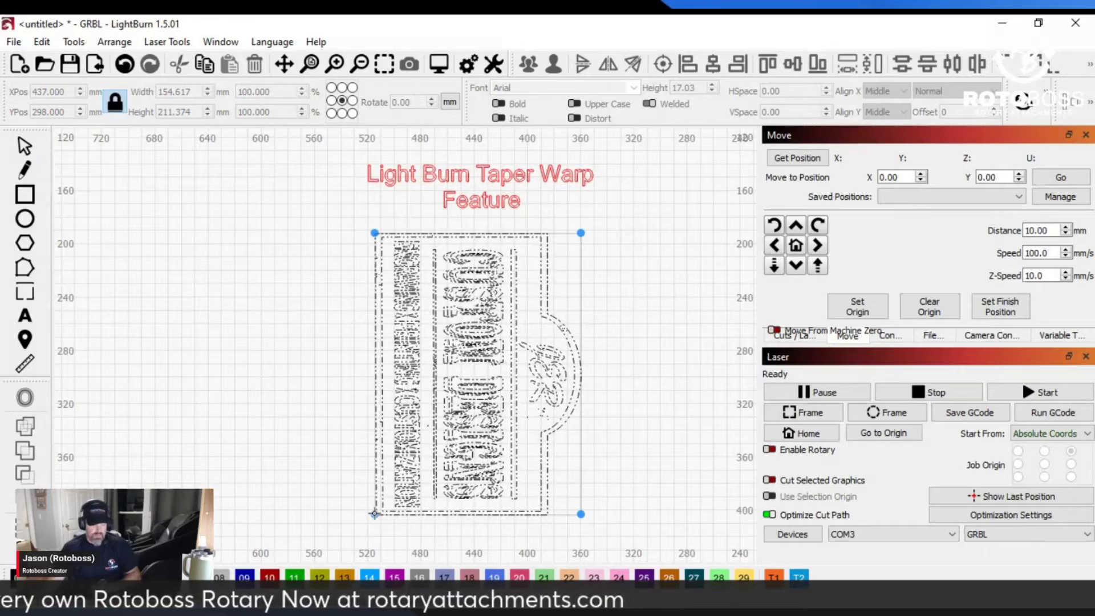
pyautogui.moveTo(374, 513); pyautogui.dragTo(379, 478)
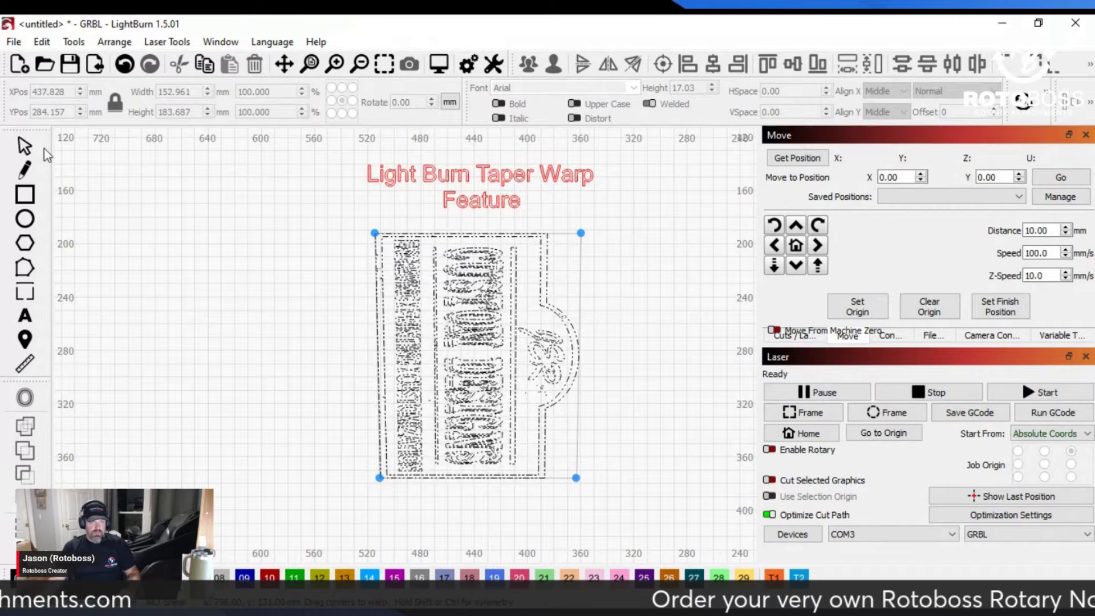
pyautogui.click(24, 147)
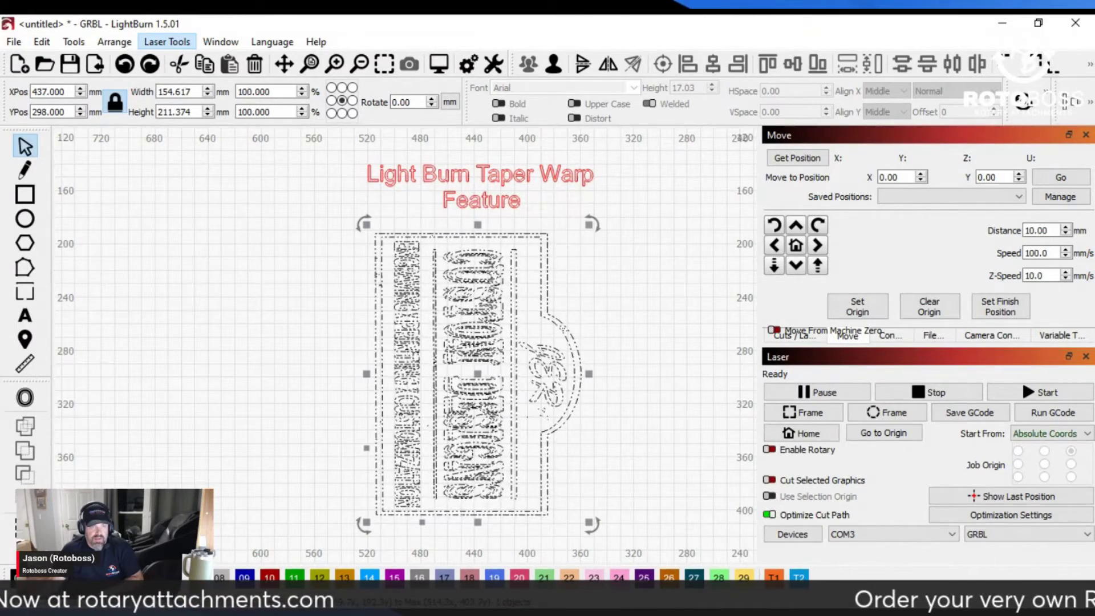
# Apply Taper Warp to the sign: top diameter 101, bottom diameter 80, length 200 mm.
pyautogui.click(409, 227)
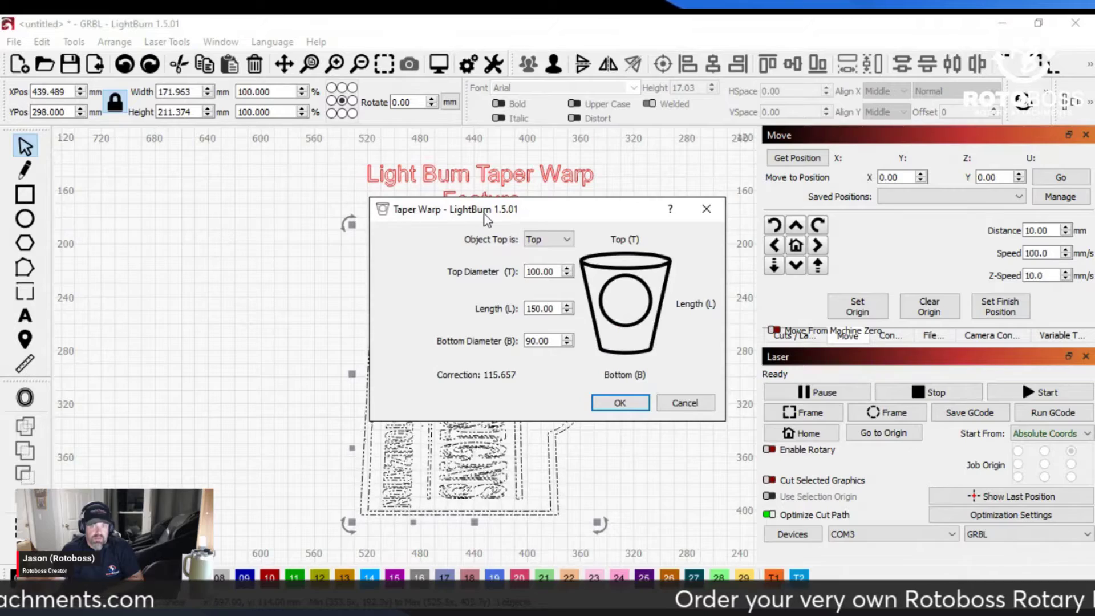
pyautogui.moveTo(486, 218); pyautogui.dragTo(803, 141)
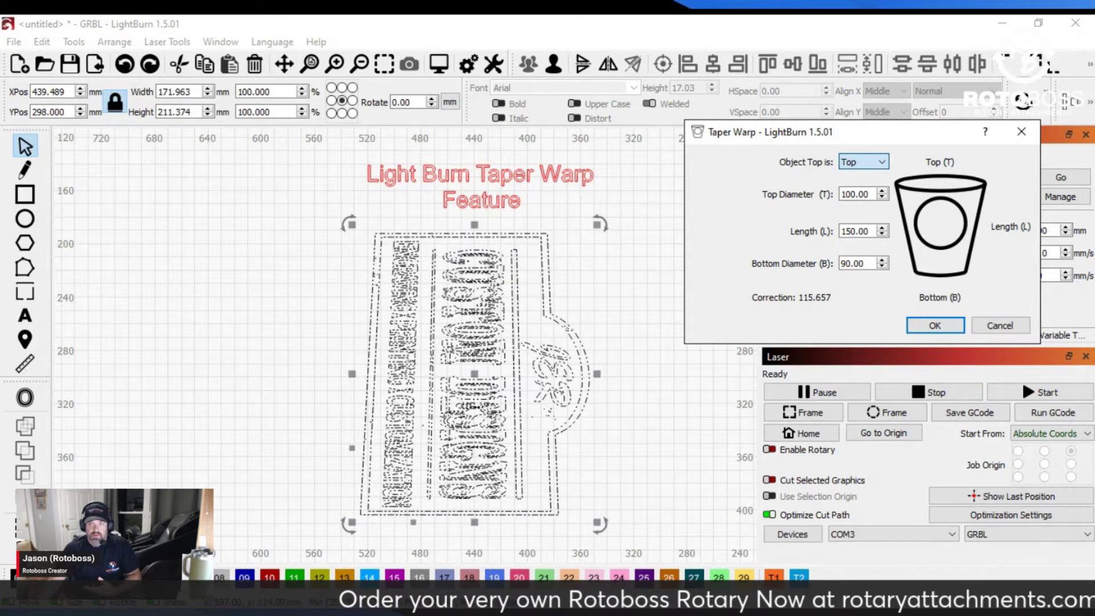
pyautogui.scroll(-3, 863, 162)
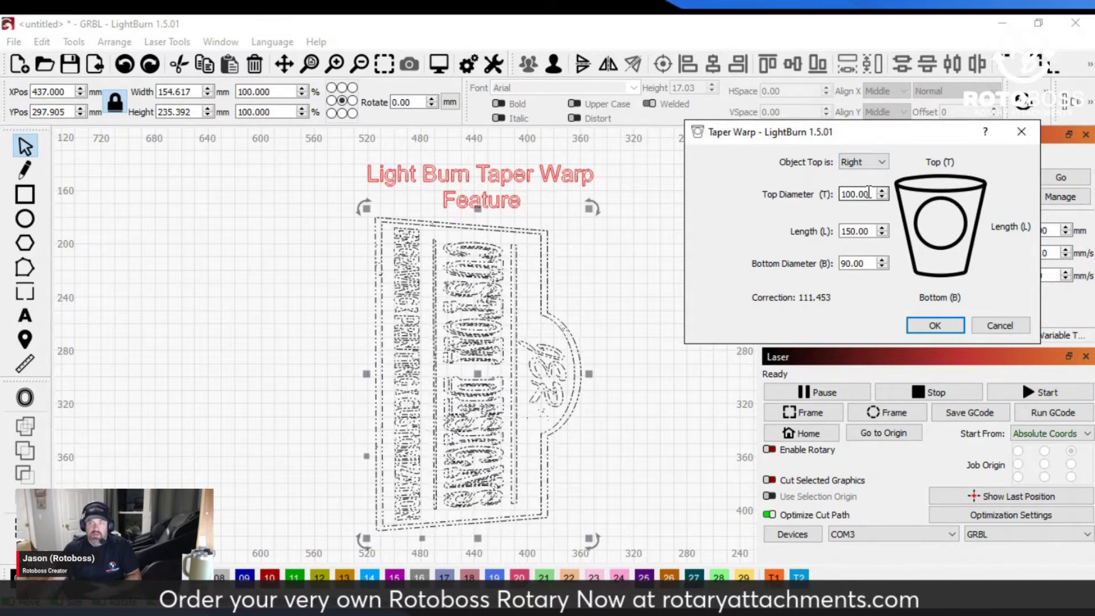
pyautogui.doubleClick(869, 193)
pyautogui.write('101')
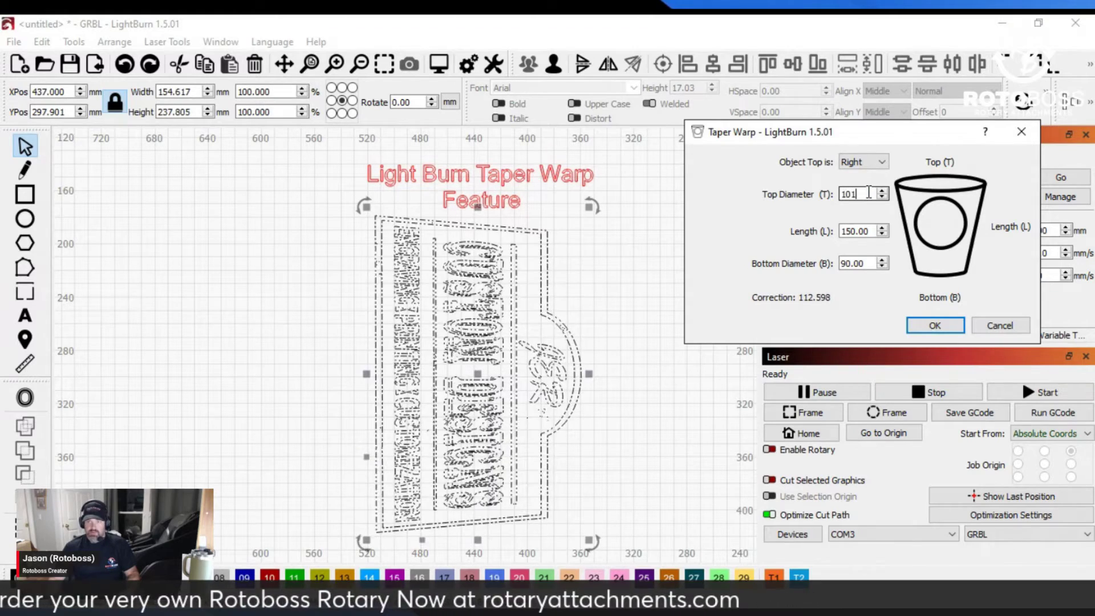
pyautogui.press('Tab')
pyautogui.press('Tab')
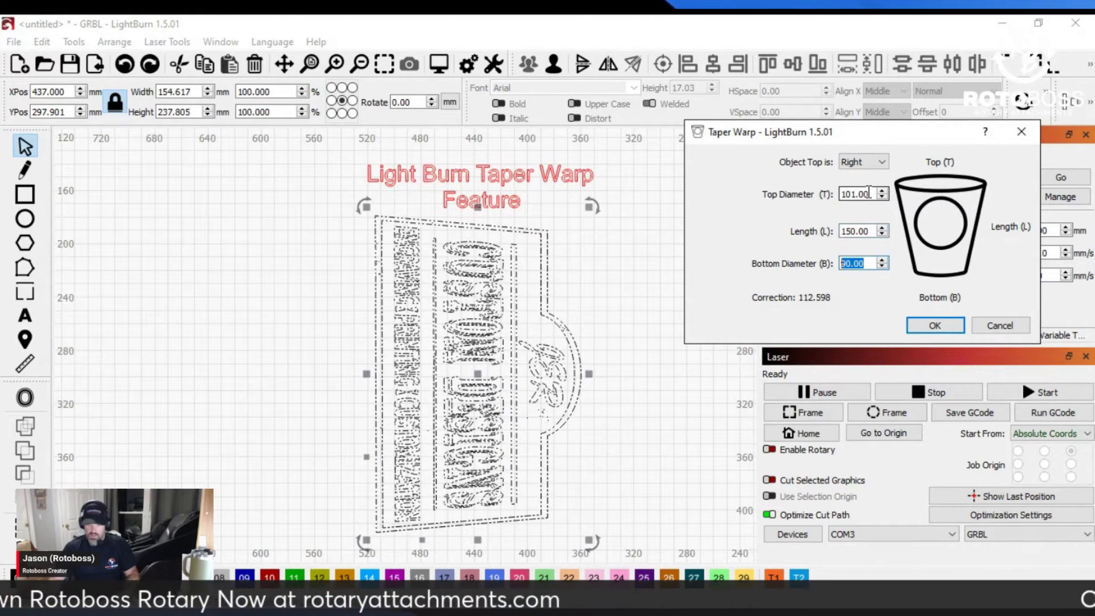
pyautogui.write('80')
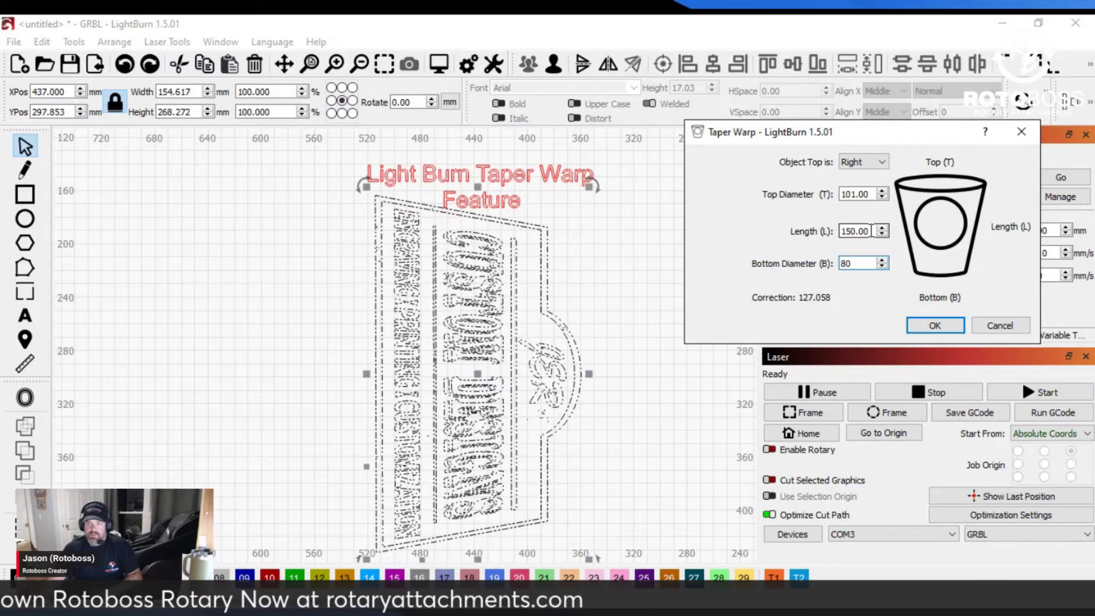
pyautogui.moveTo(871, 231); pyautogui.dragTo(843, 231)
pyautogui.write('200')
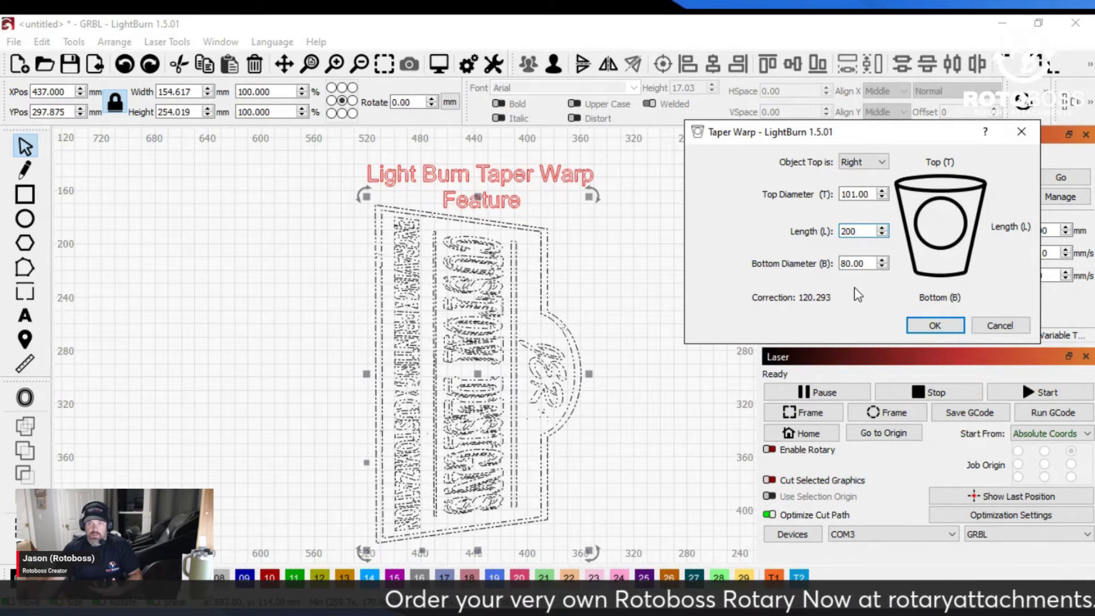
pyautogui.click(933, 326)
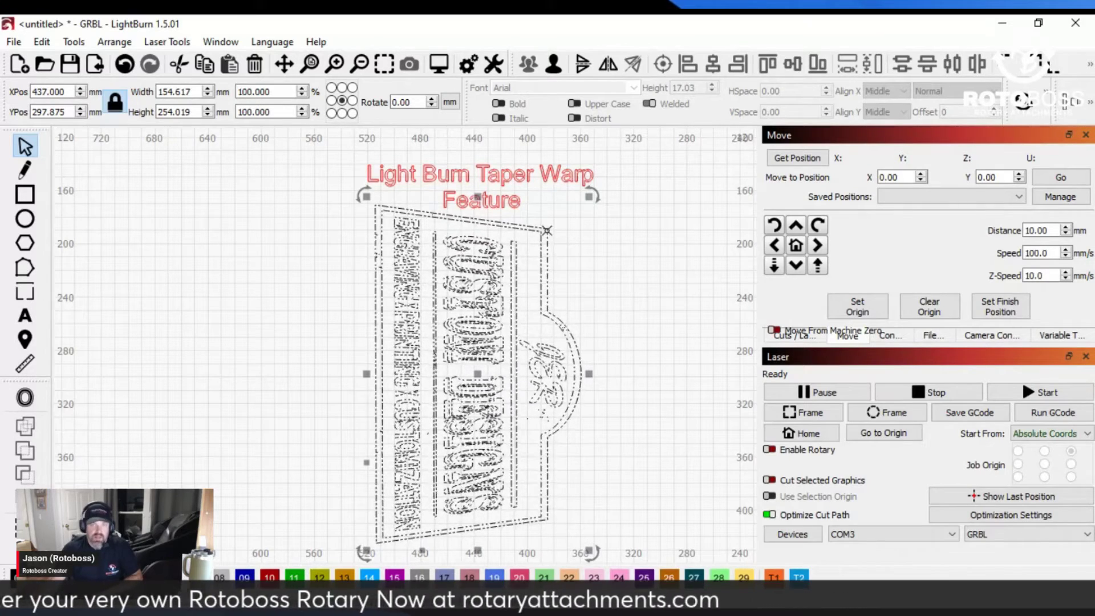
pyautogui.click(600, 271)
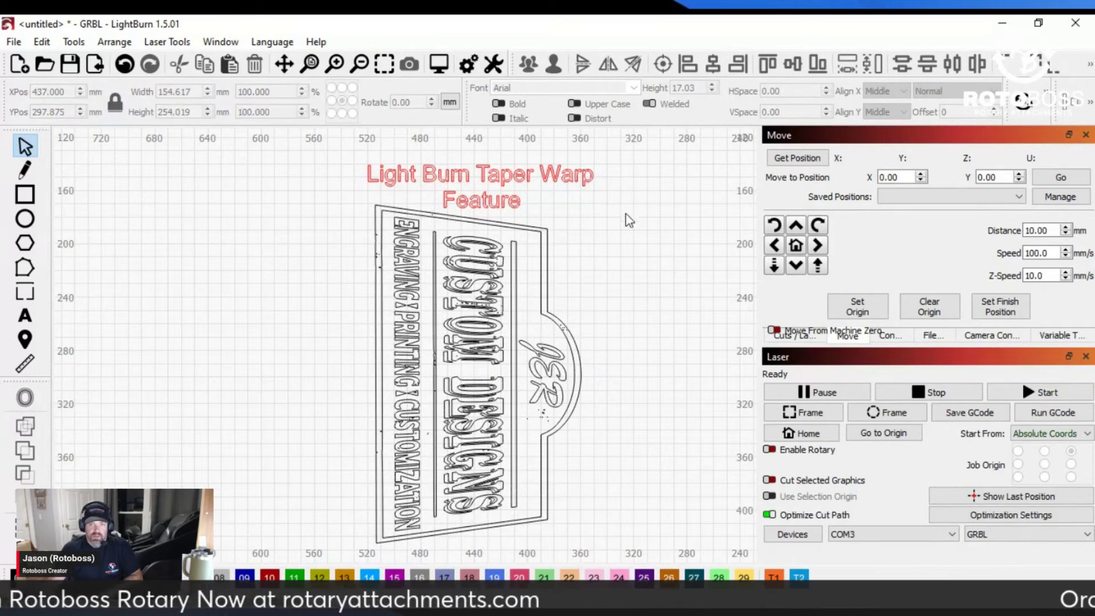
# Undo the previous taper warp and reselect the restored rectangular sign.
pyautogui.moveTo(626, 214); pyautogui.dragTo(320, 548)
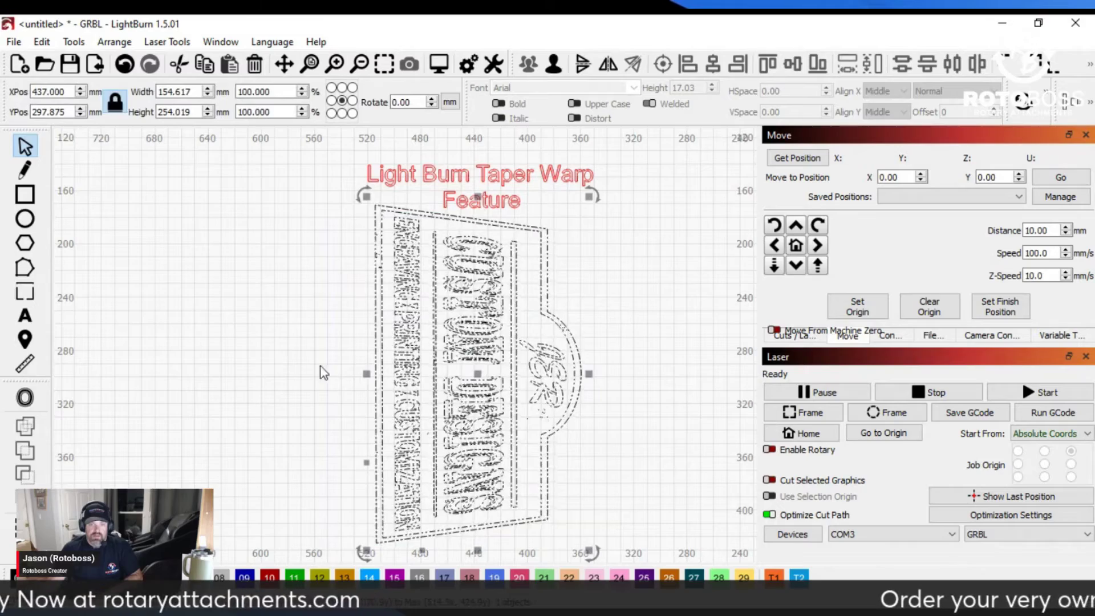
pyautogui.click(314, 261)
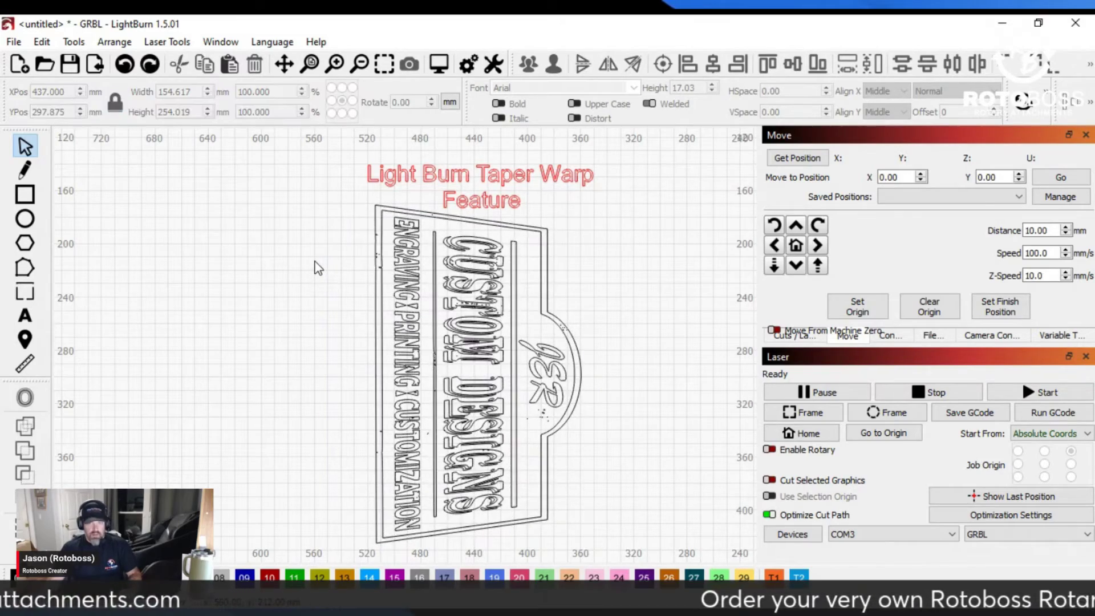
pyautogui.hotkey('ctrl', 'a')
pyautogui.click(266, 251)
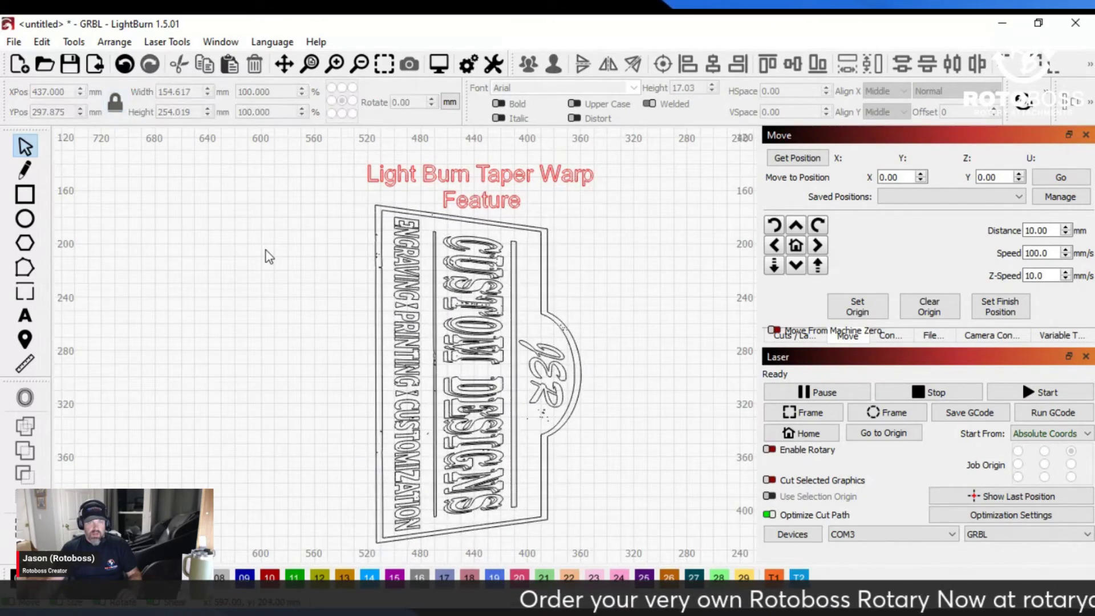
pyautogui.hotkey('ctrl', 'a')
pyautogui.hotkey('ctrl', 'z')
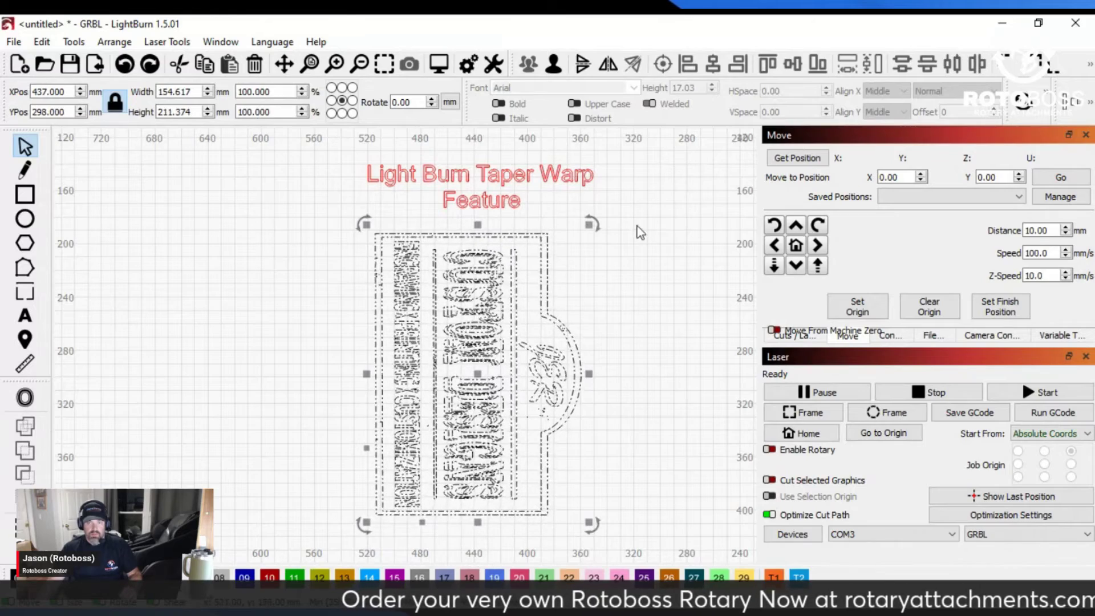
pyautogui.click(640, 232)
pyautogui.hotkey('ctrl', 'a')
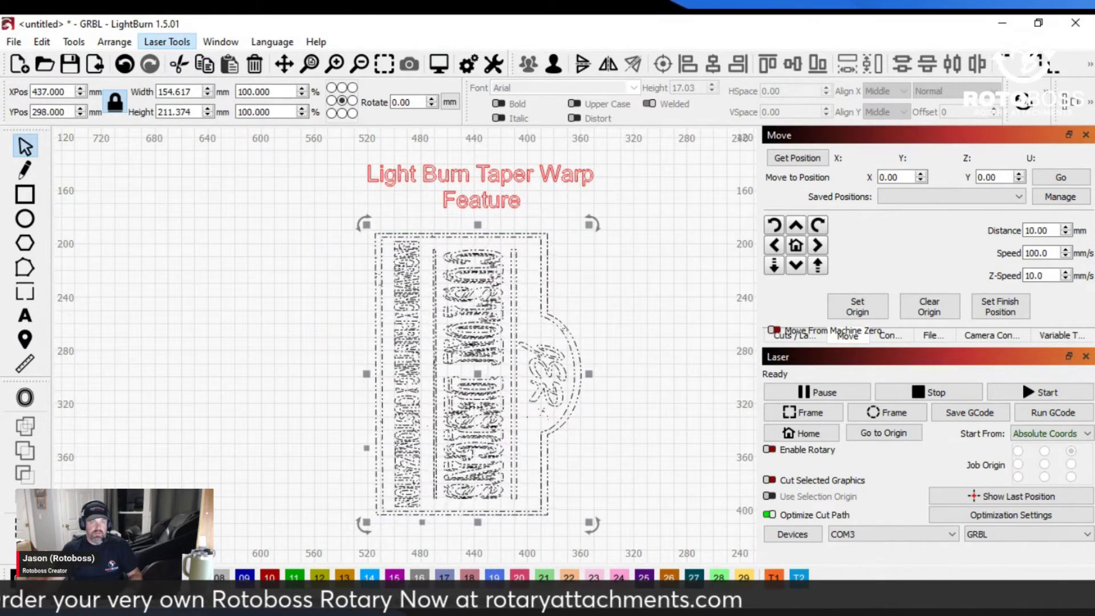
# Re-run Taper Warp with top to the right, Top Diameter 80 and Bottom Diameter 101.
pyautogui.click(167, 42)
pyautogui.click(177, 221)
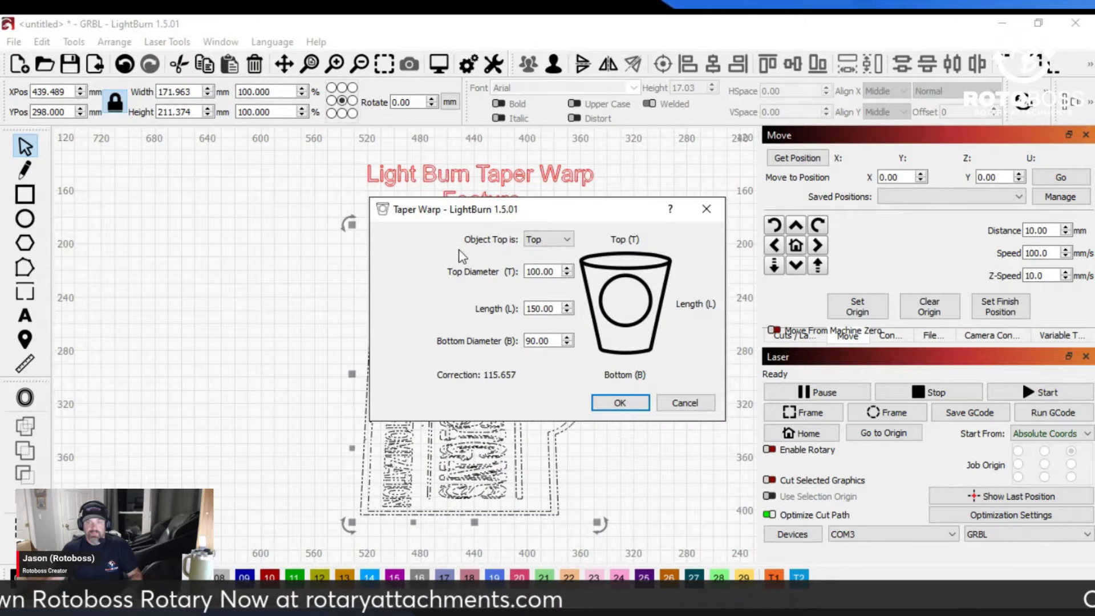
pyautogui.click(549, 239)
pyautogui.click(552, 285)
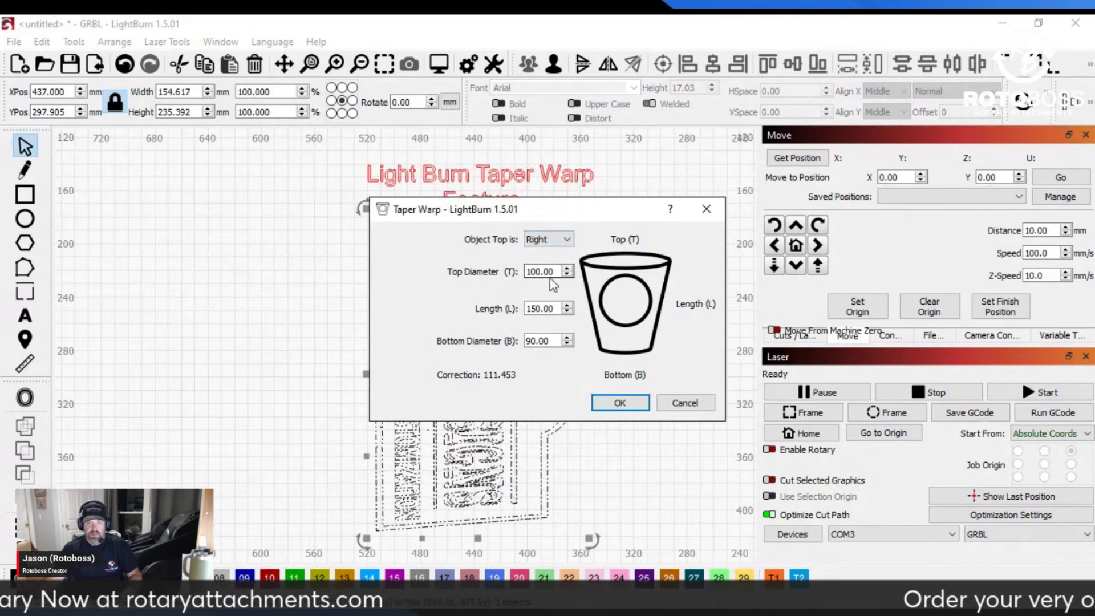
pyautogui.moveTo(593, 208); pyautogui.dragTo(866, 149)
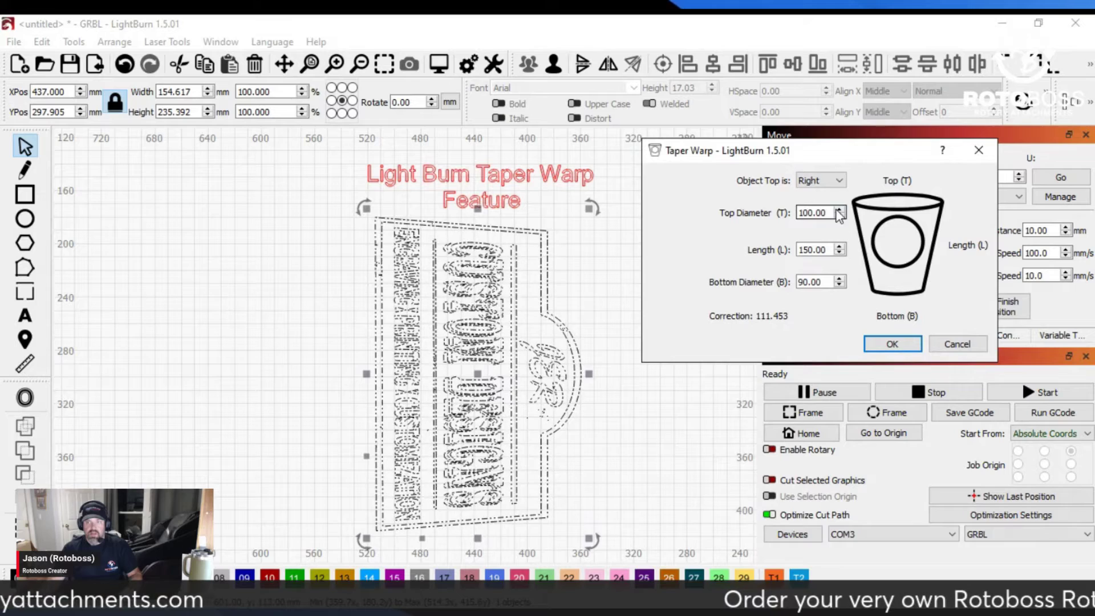
pyautogui.moveTo(828, 213); pyautogui.dragTo(782, 216)
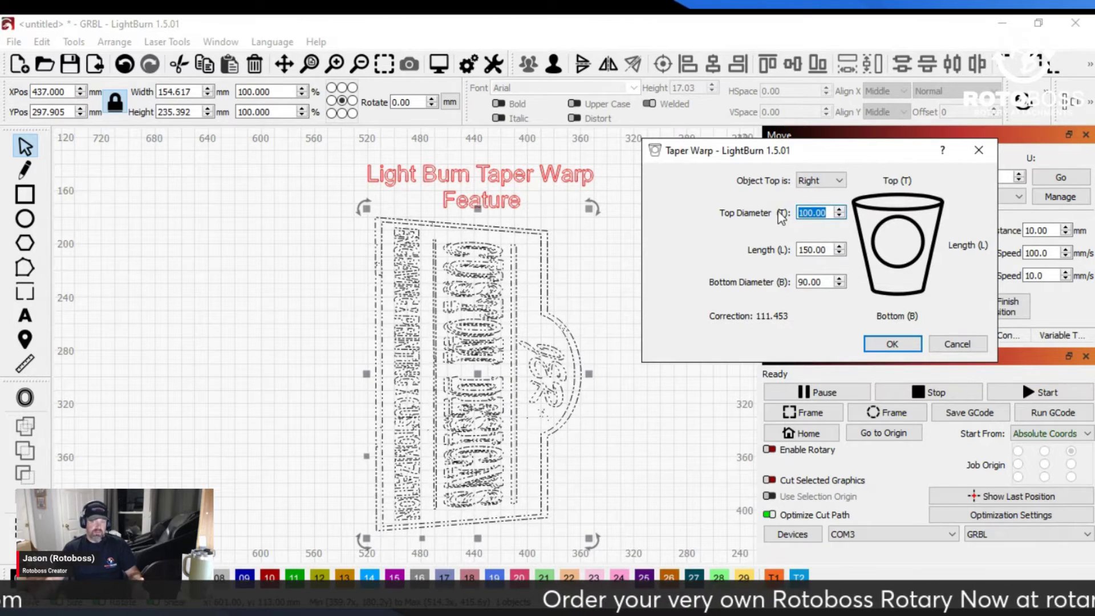
pyautogui.write('80')
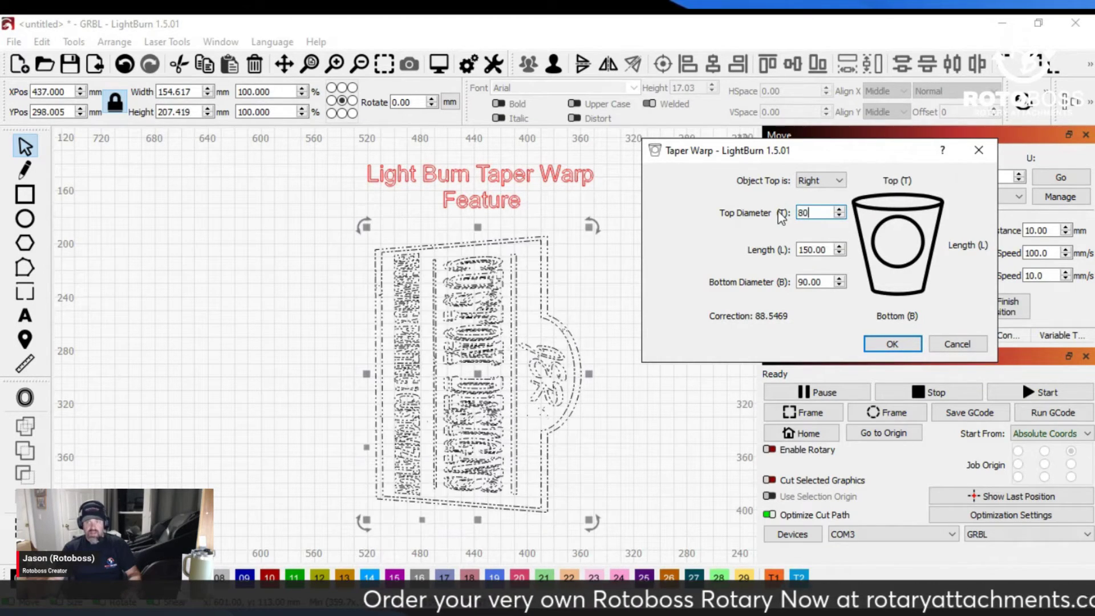
pyautogui.press('Tab')
pyautogui.press('Tab')
pyautogui.write('101')
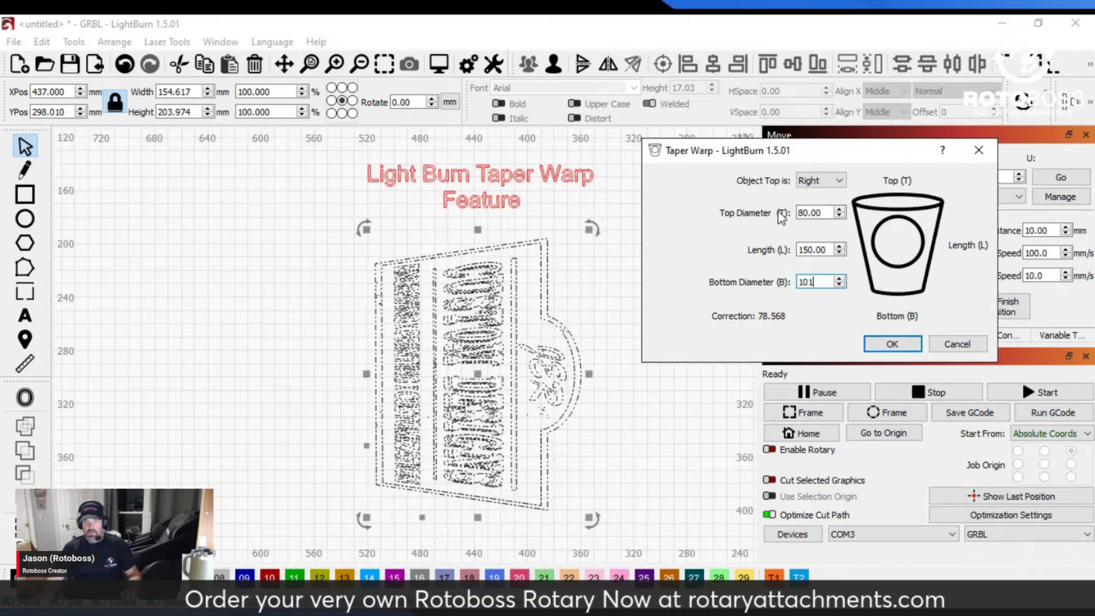
pyautogui.click(888, 344)
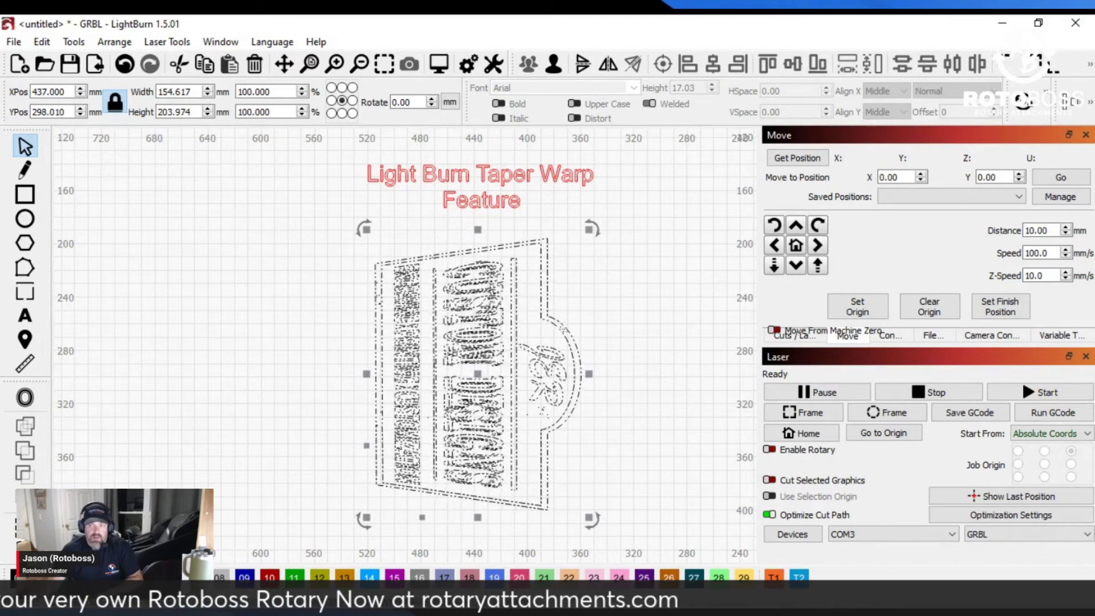
# Undo the taper warp so the sign is rectangular again, and clear the selection.
pyautogui.hotkey('ctrl', 'z')
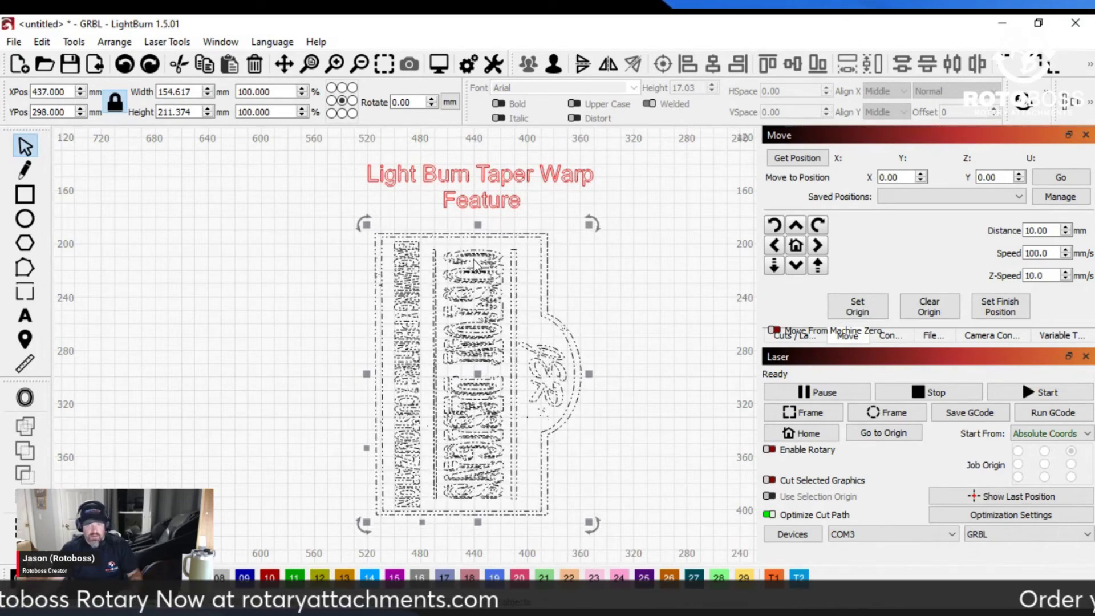
pyautogui.moveTo(625, 226); pyautogui.dragTo(332, 527)
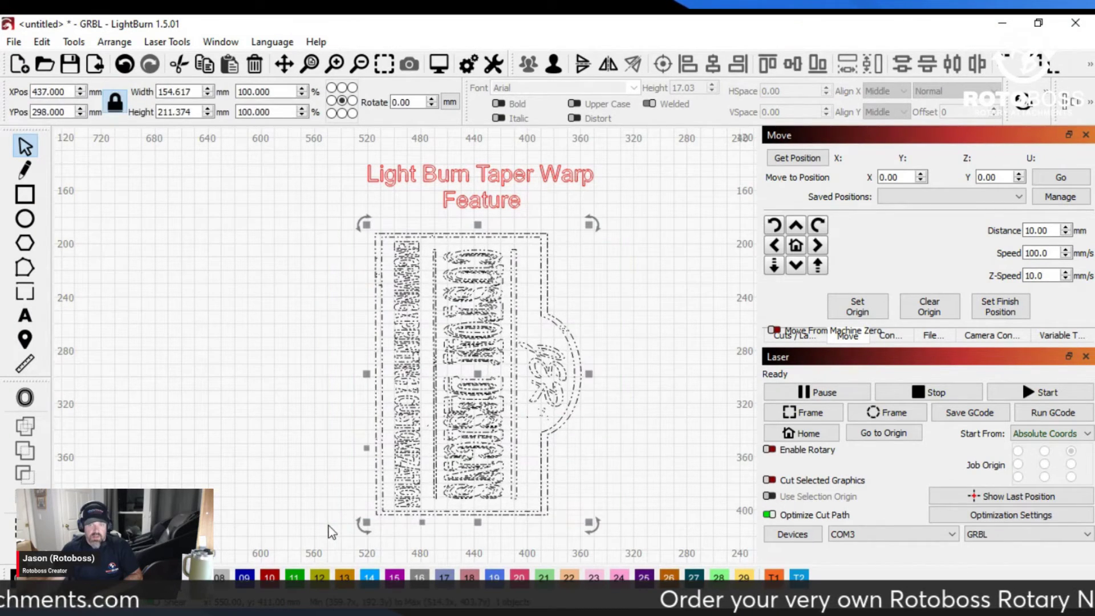
pyautogui.click(211, 308)
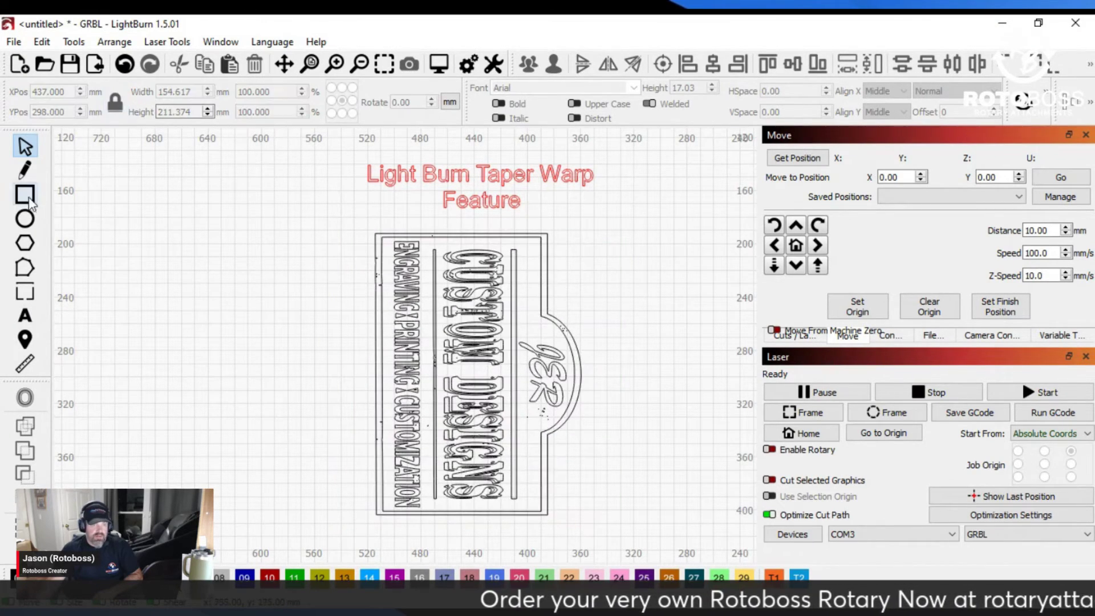
# Draw a circle left of the sign with its height unlinked and set to 130 mm.
pyautogui.click(25, 221)
pyautogui.moveTo(176, 263); pyautogui.dragTo(348, 430)
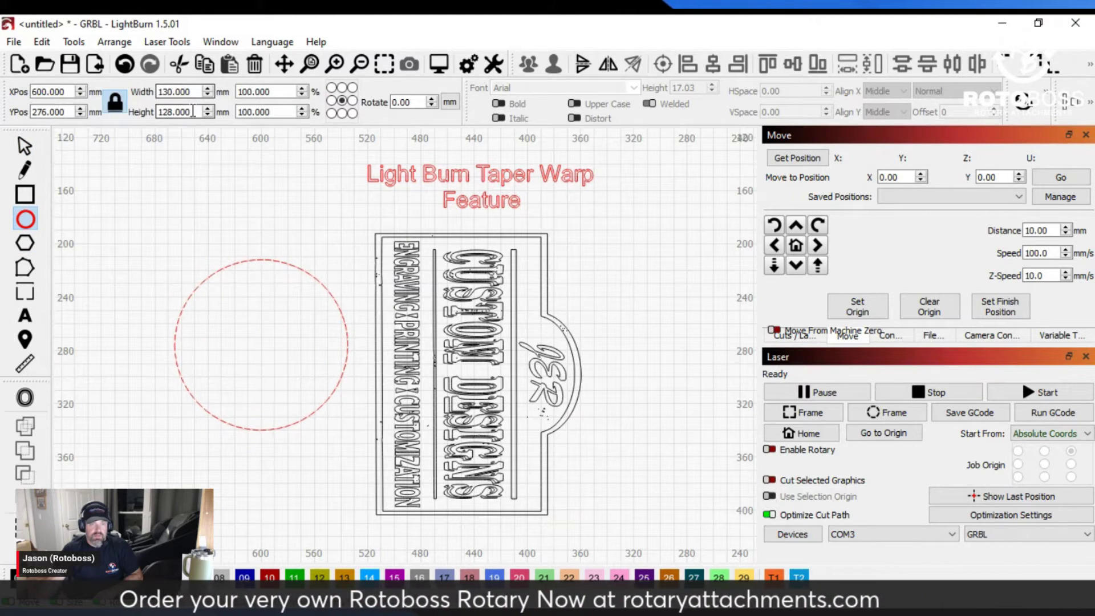
pyautogui.click(115, 102)
pyautogui.moveTo(191, 112); pyautogui.dragTo(165, 111)
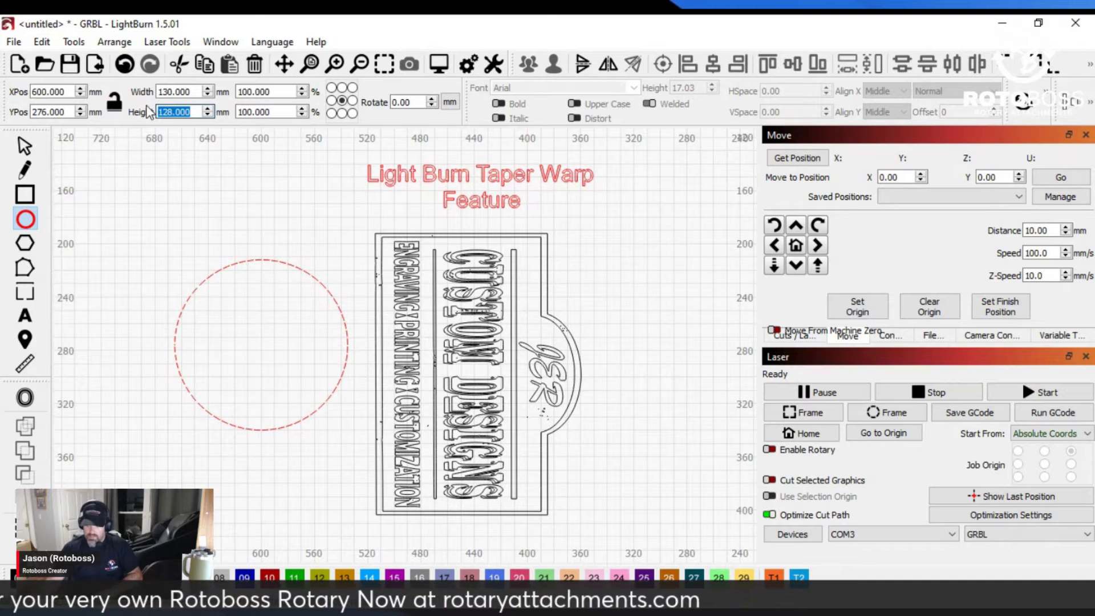
pyautogui.write('30')
pyautogui.press('Return')
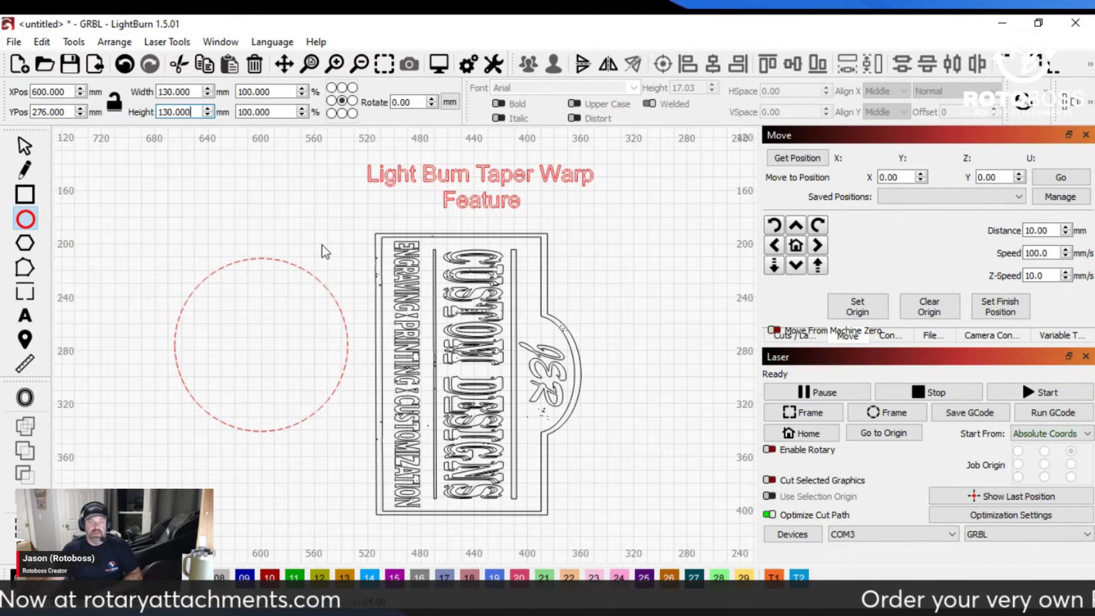
pyautogui.moveTo(354, 224); pyautogui.dragTo(252, 405)
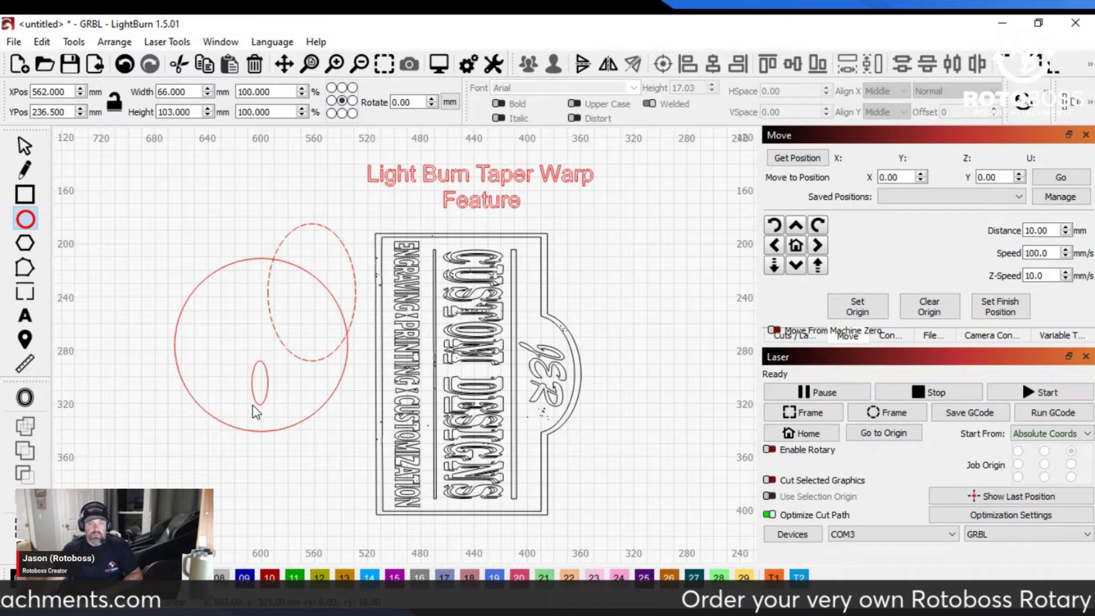
pyautogui.hotkey('ctrl', 'z')
pyautogui.hotkey('ctrl', 'z')
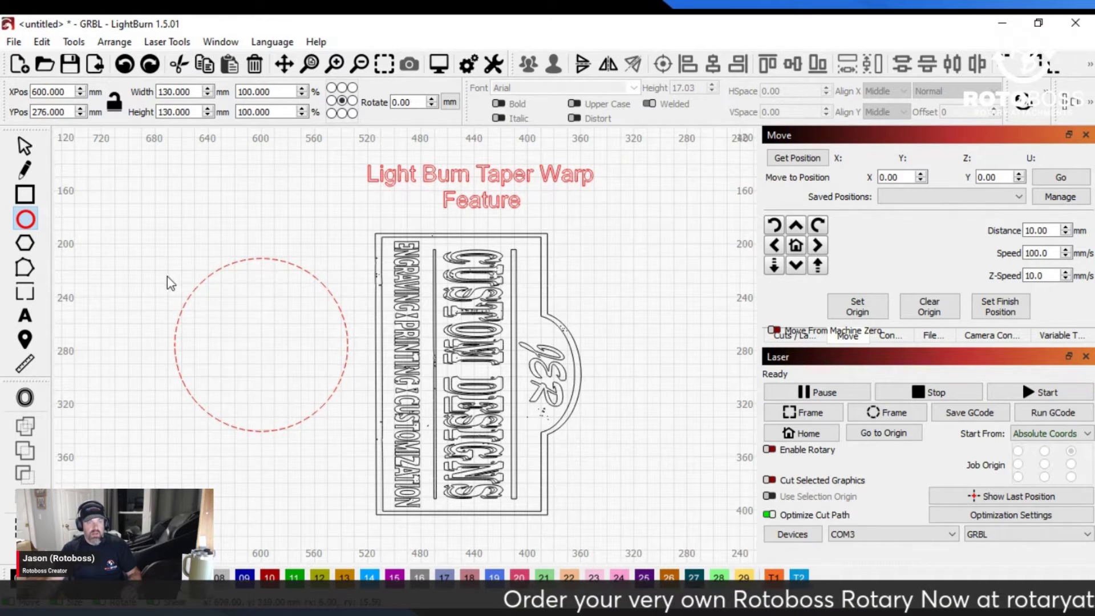
pyautogui.click(33, 143)
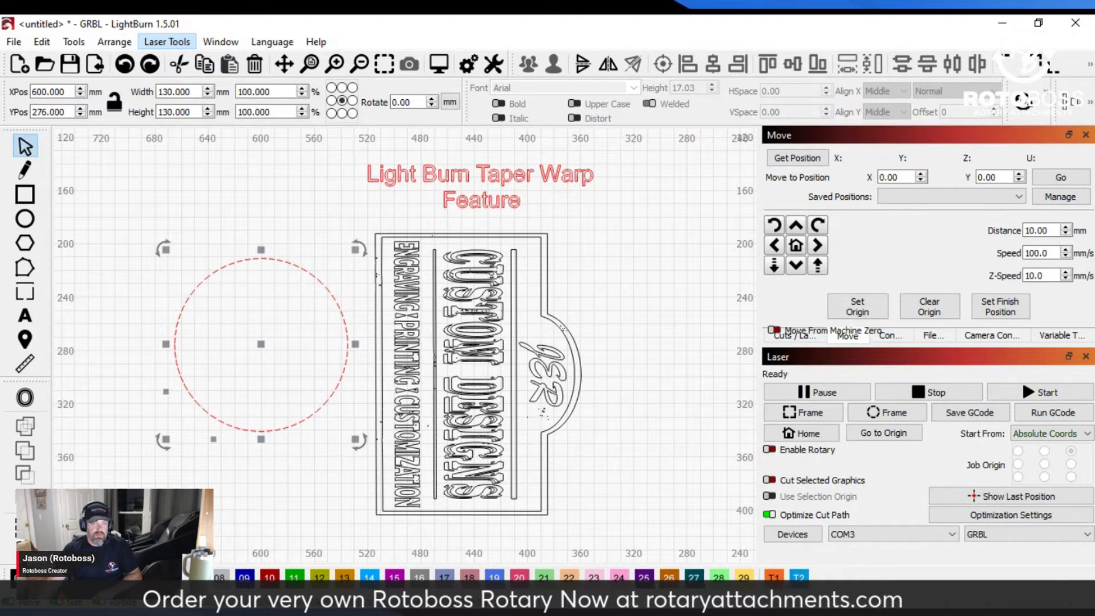
# Taper-warp the circle with top to the right, 101 mm top and 80 mm bottom diameters, then reselect it.
pyautogui.click(168, 42)
pyautogui.click(170, 226)
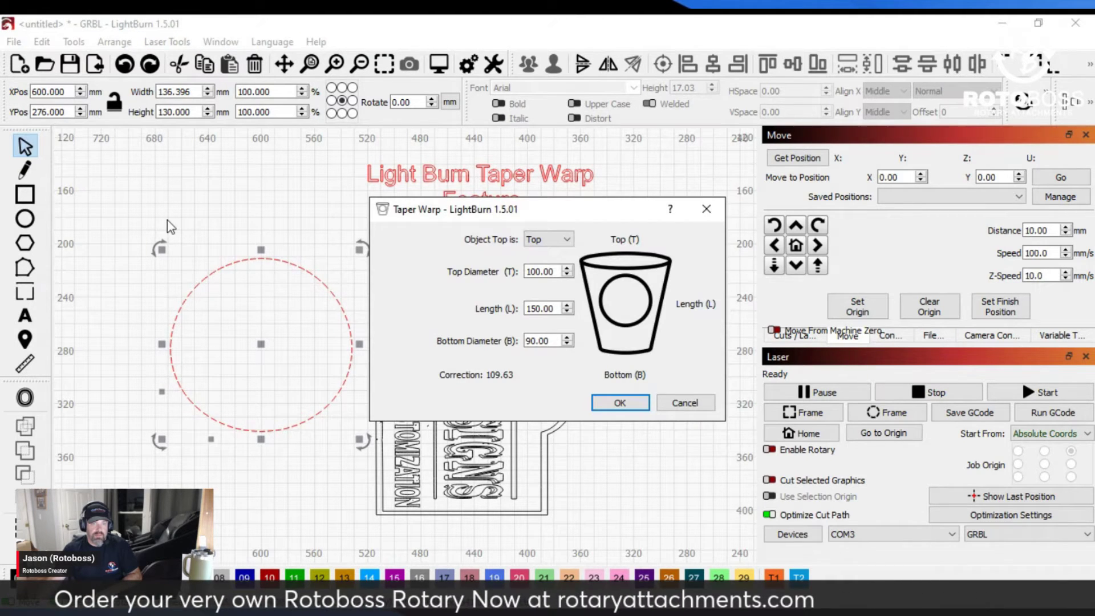
pyautogui.click(548, 239)
pyautogui.click(535, 272)
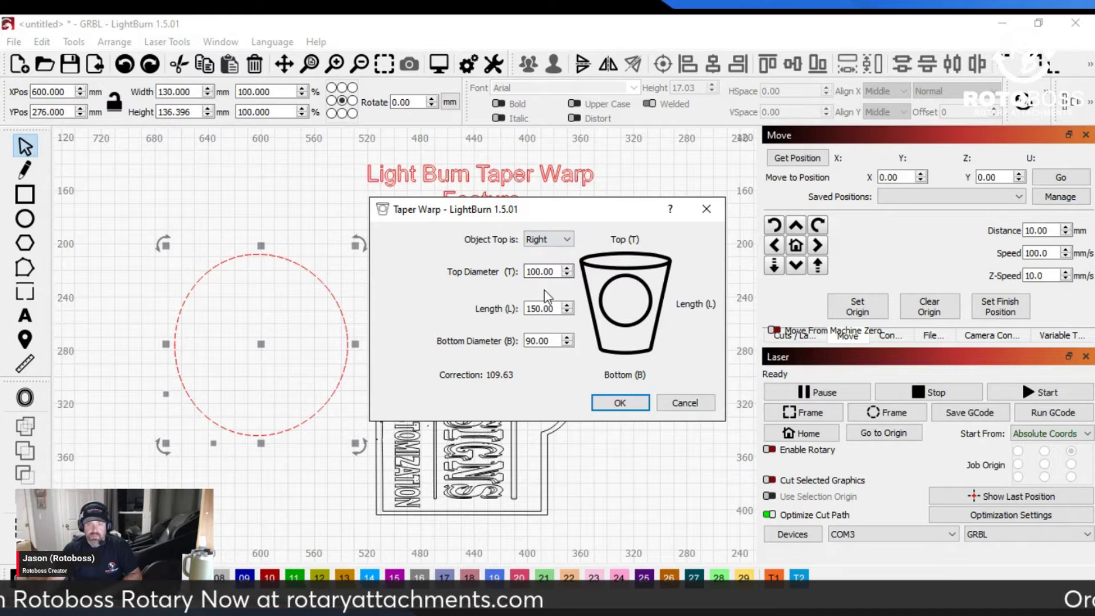
pyautogui.write('101')
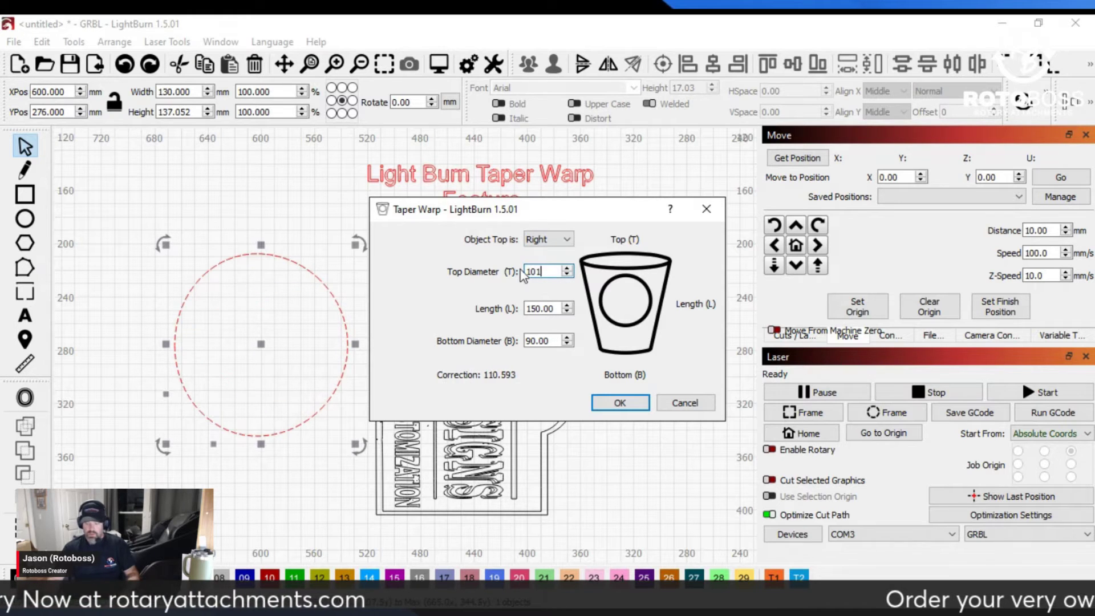
pyautogui.press('Tab')
pyautogui.write('80')
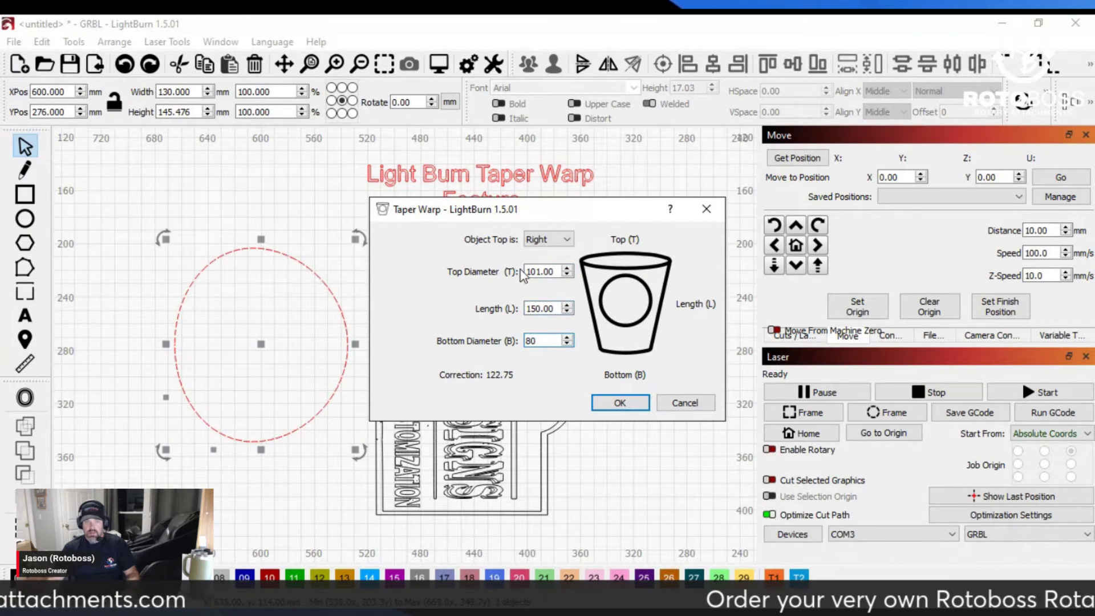
pyautogui.press('Return')
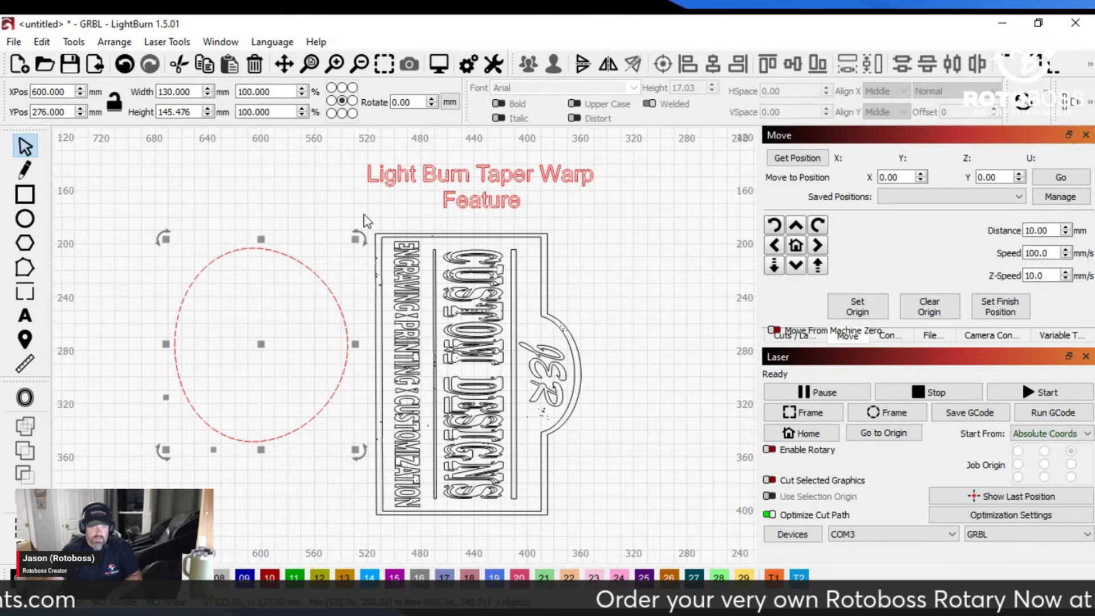
pyautogui.moveTo(354, 230); pyautogui.dragTo(234, 371)
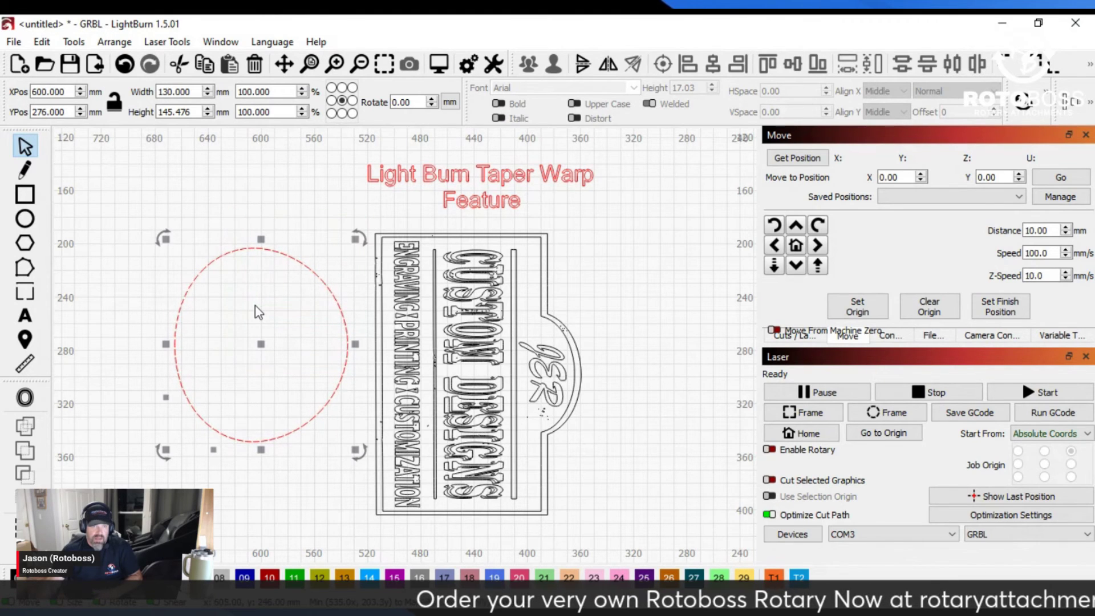